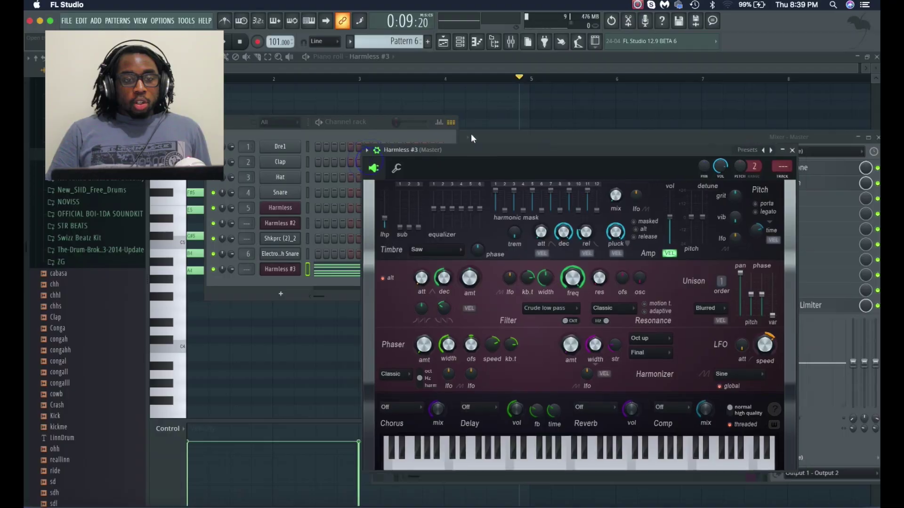
Step: Shift the Harmless #3 window up-left beside the REVERB track and audition a three-note chord
drag(470, 134, 431, 115)
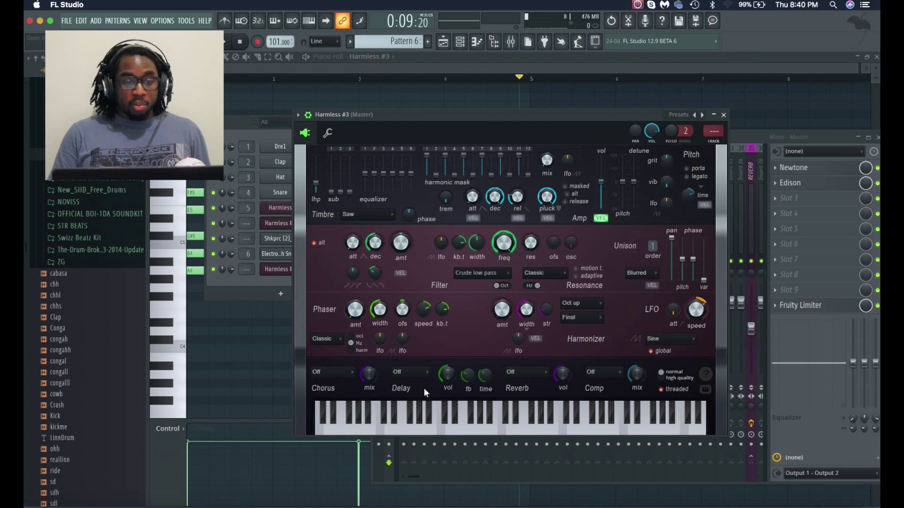
click(461, 421)
click(479, 421)
click(483, 414)
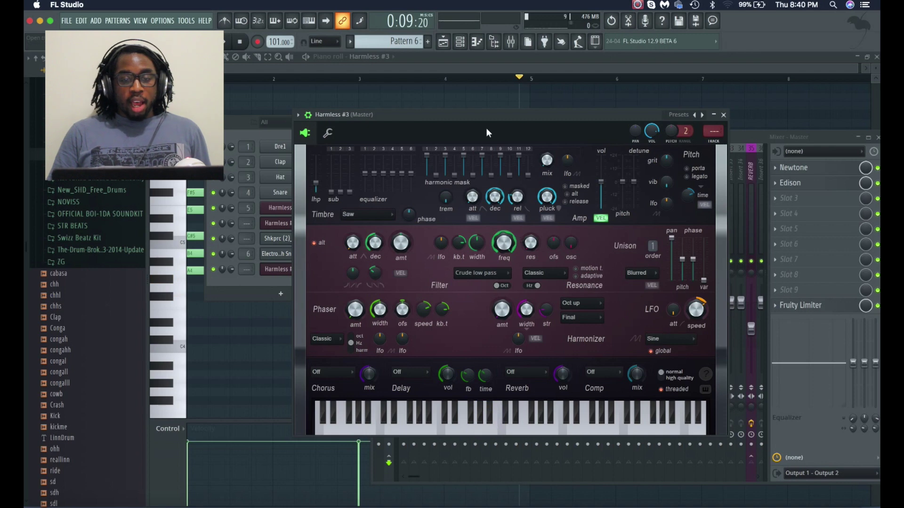
drag(461, 115, 435, 109)
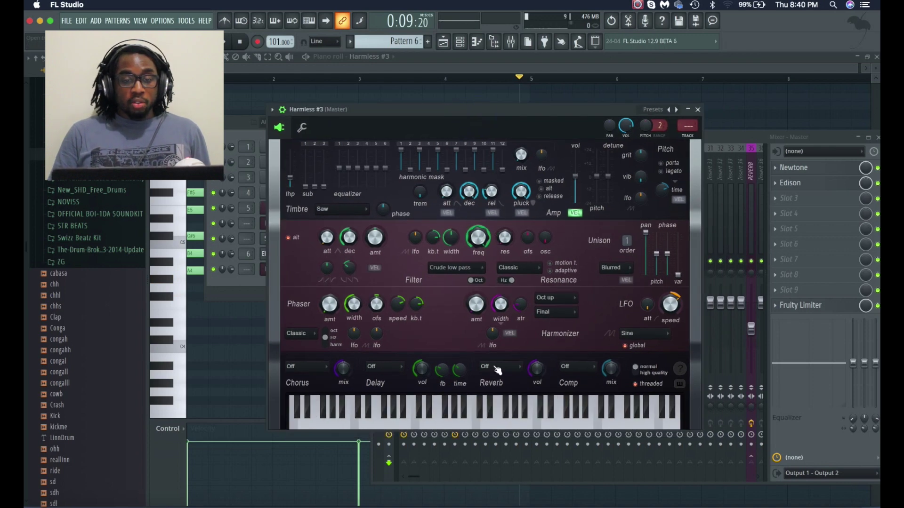
click(481, 413)
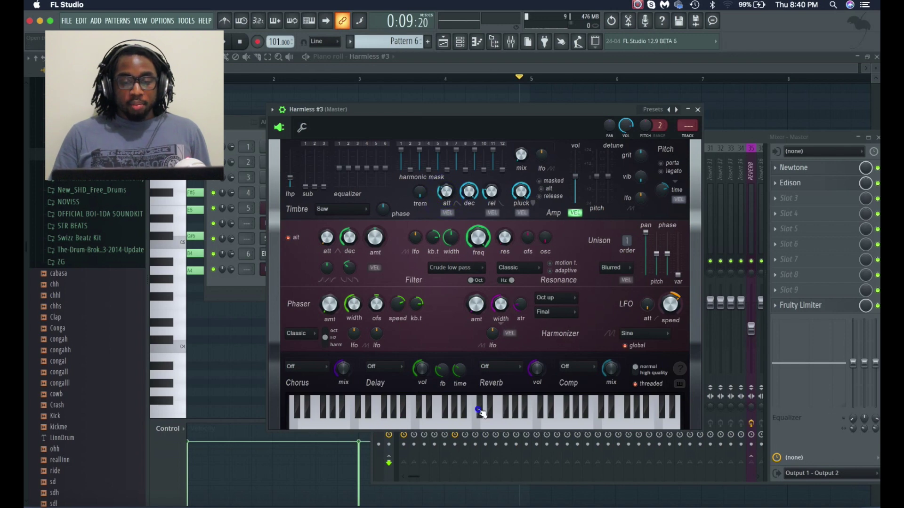
click(480, 413)
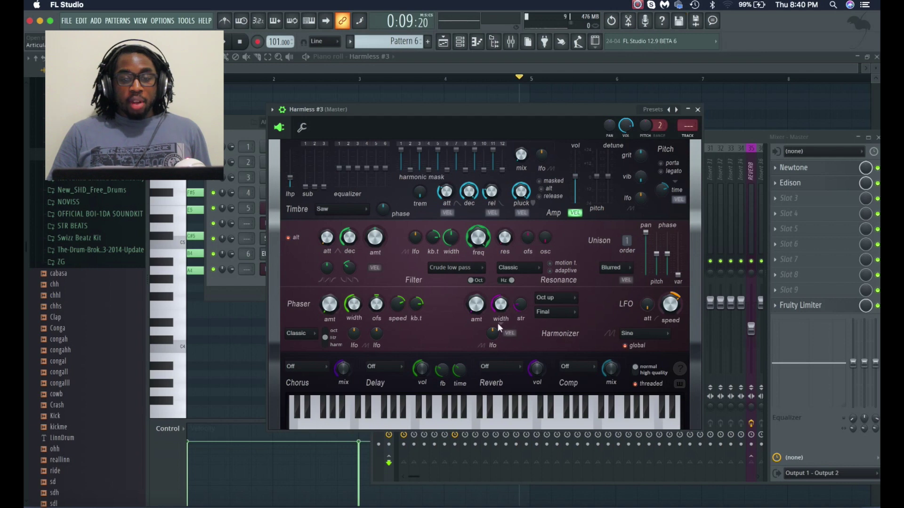
click(482, 414)
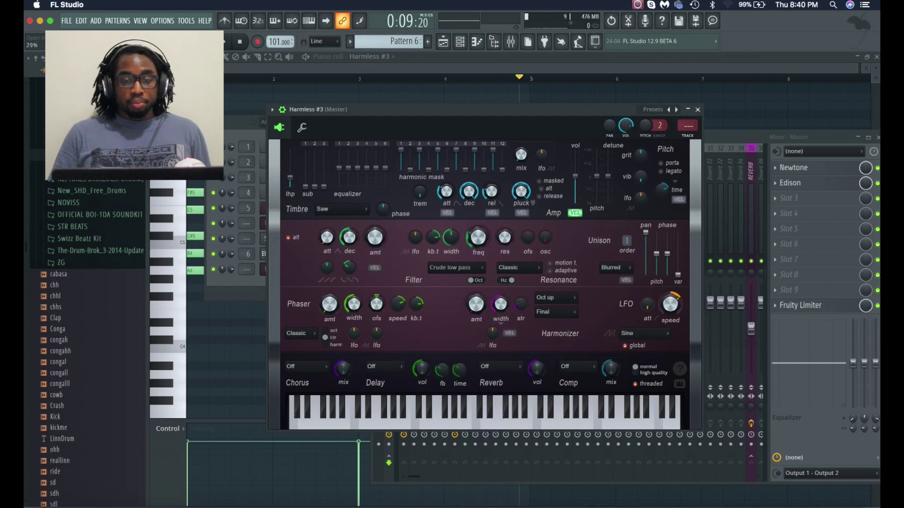
click(482, 405)
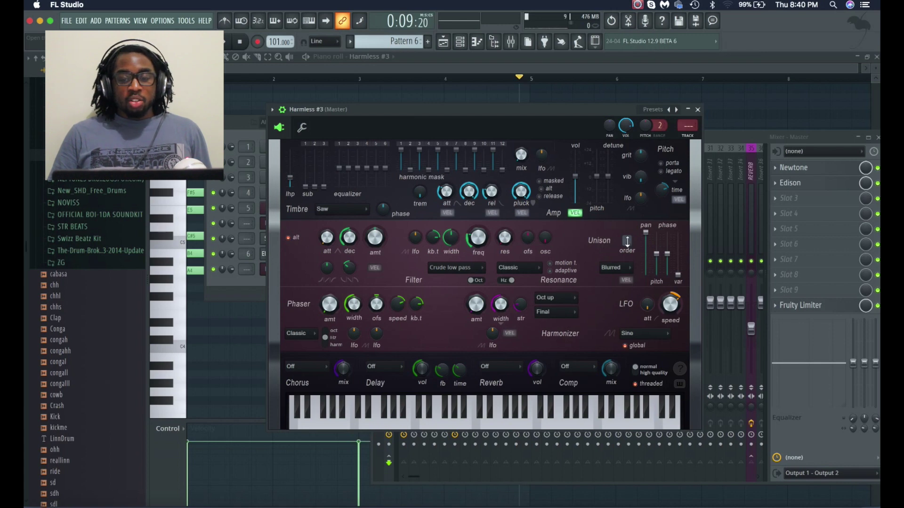
drag(627, 240, 627, 231)
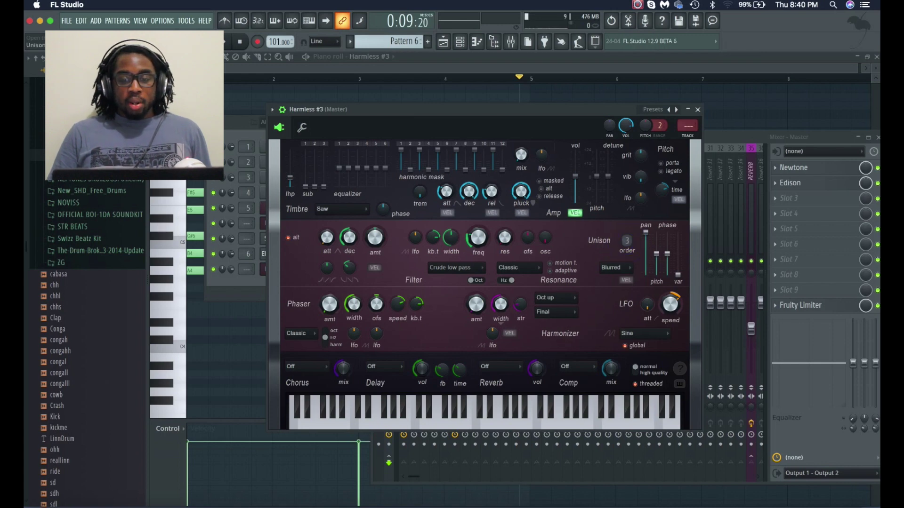
Step: Audition the unison-4 sound on C#5 and C5, then open the chorus type list
click(481, 410)
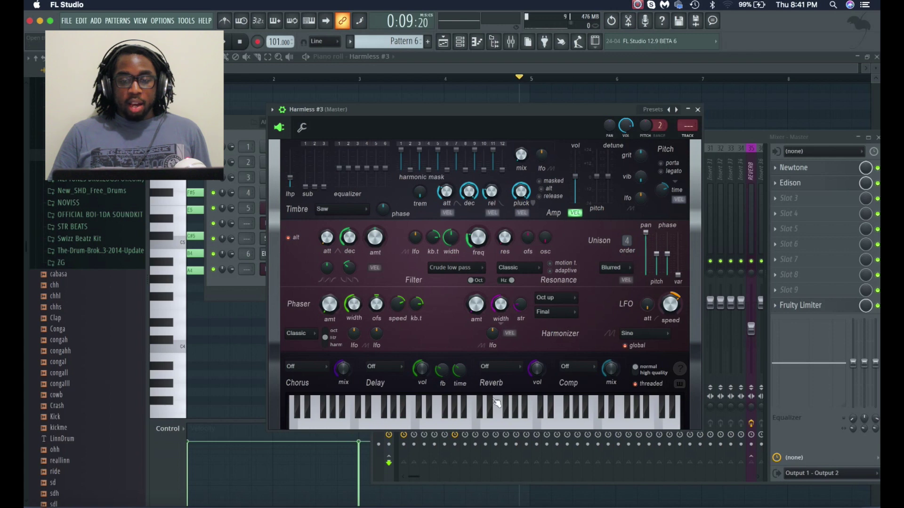
click(479, 407)
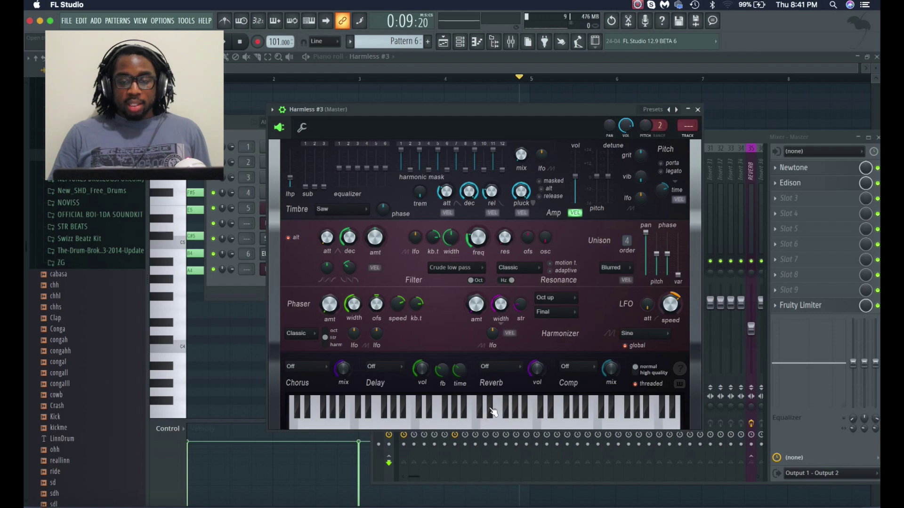
click(487, 412)
click(487, 412)
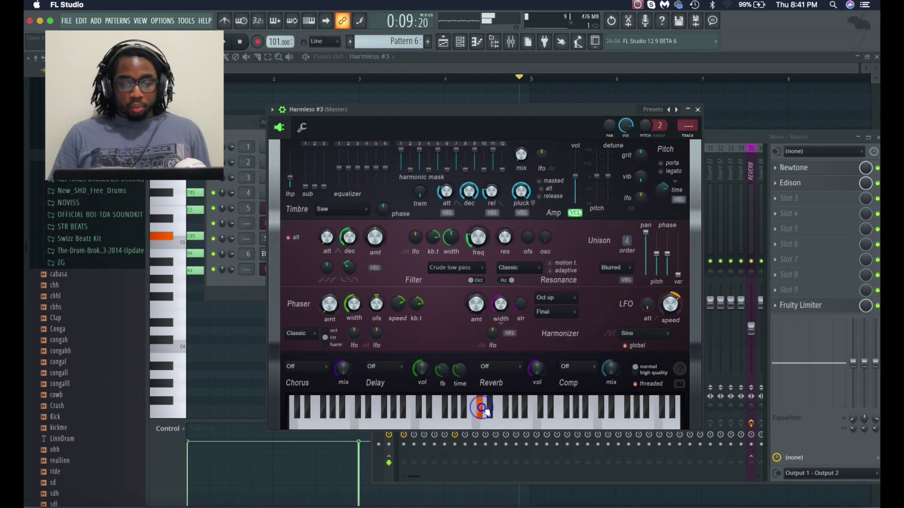
click(314, 370)
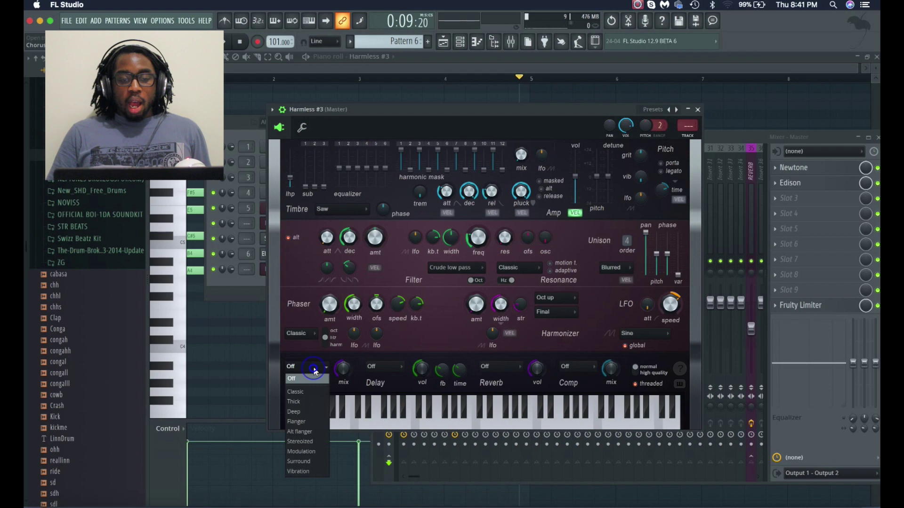
Step: Pick the Classic chorus, audition notes around C5, and bring the mixer forward
click(315, 393)
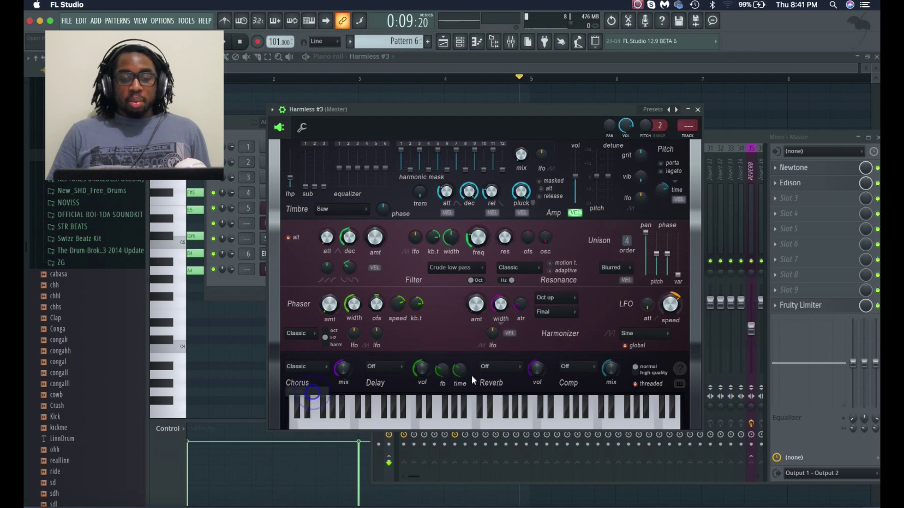
click(483, 411)
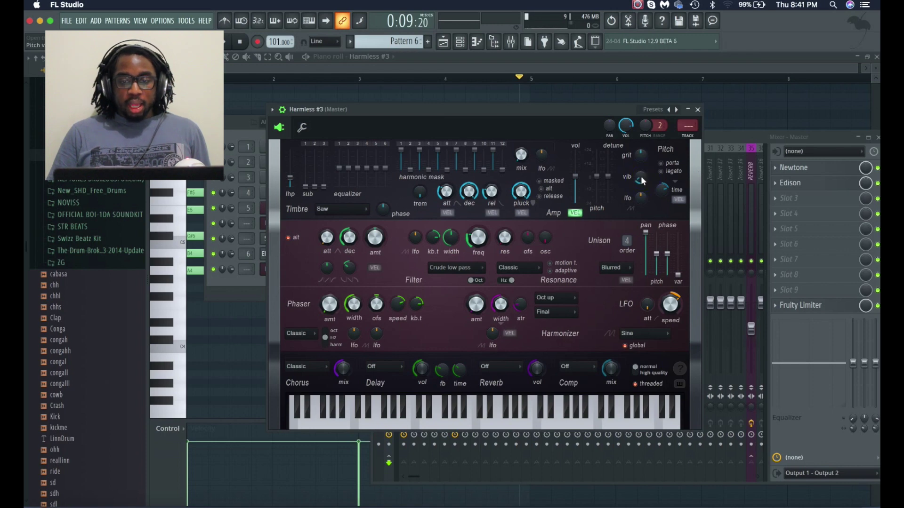
click(484, 410)
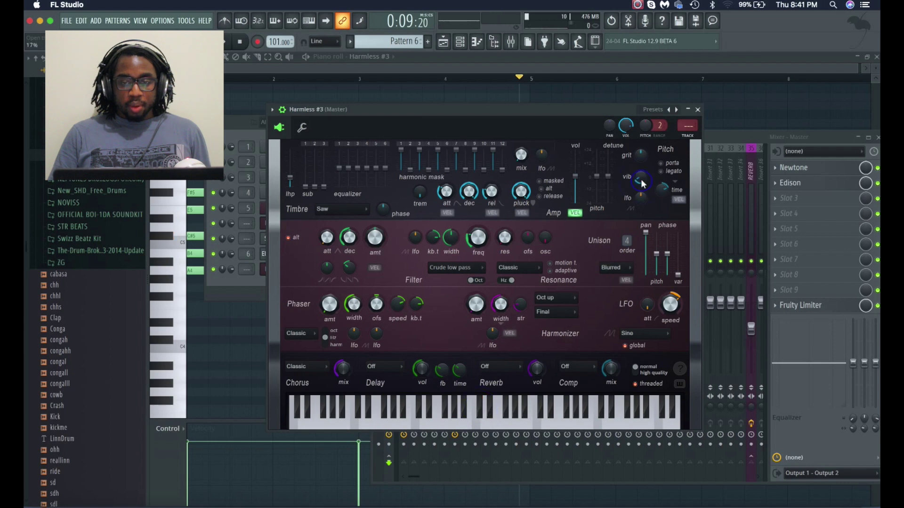
click(488, 411)
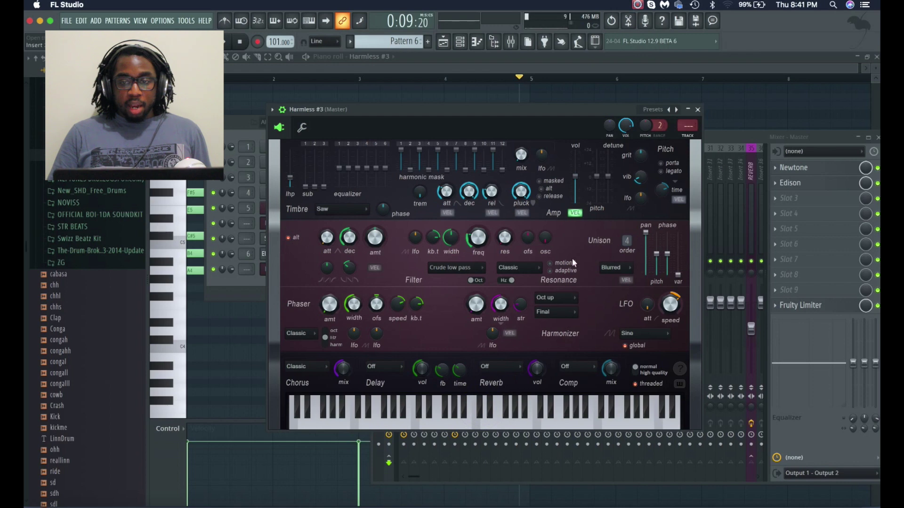
click(742, 136)
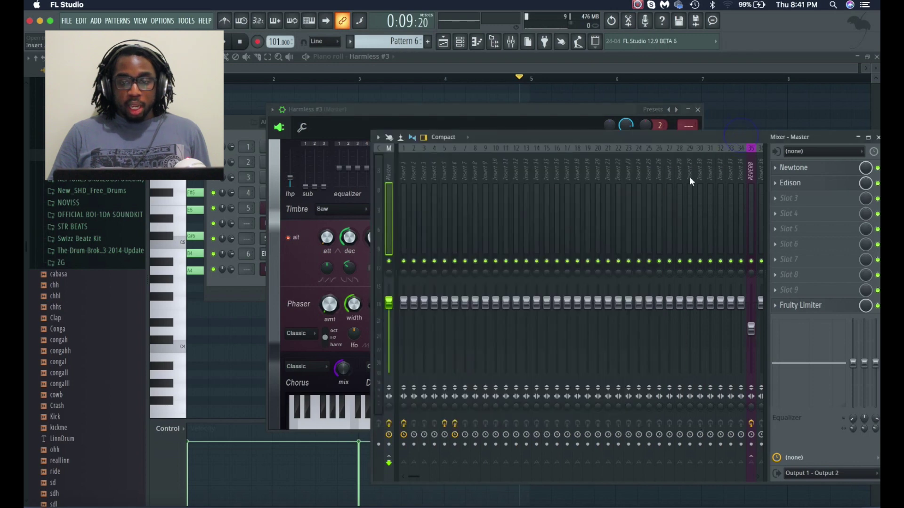
Step: Assign Harmless #3 to mixer Insert 8 and send Insert 8 to the REVERB track
click(750, 169)
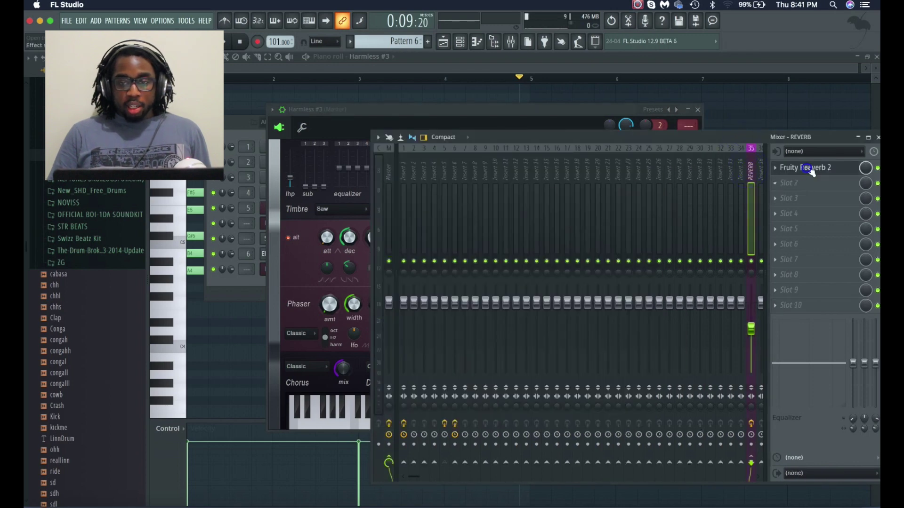
click(807, 168)
click(366, 236)
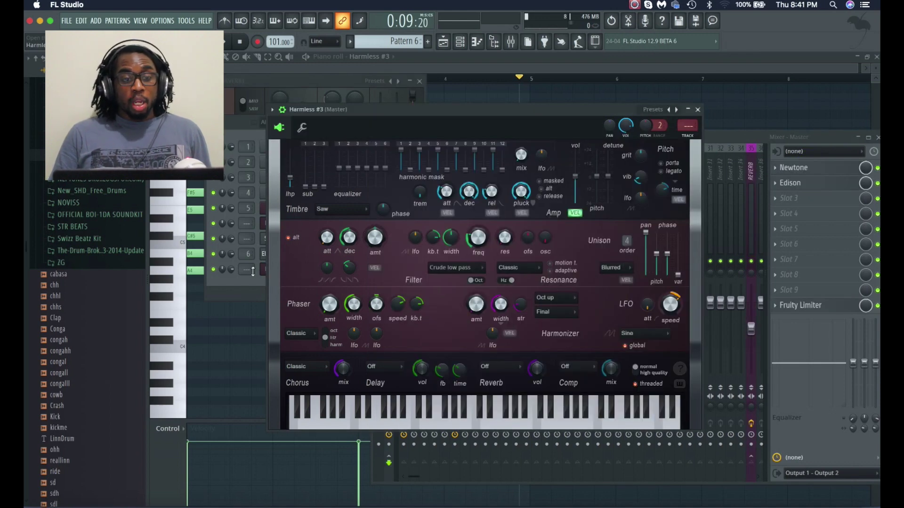
click(253, 272)
scroll(246, 270, up, 8)
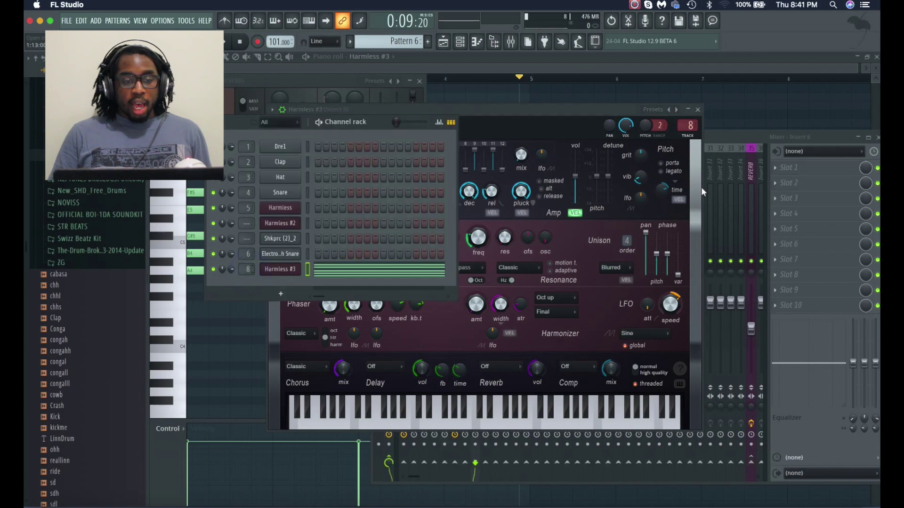
click(745, 139)
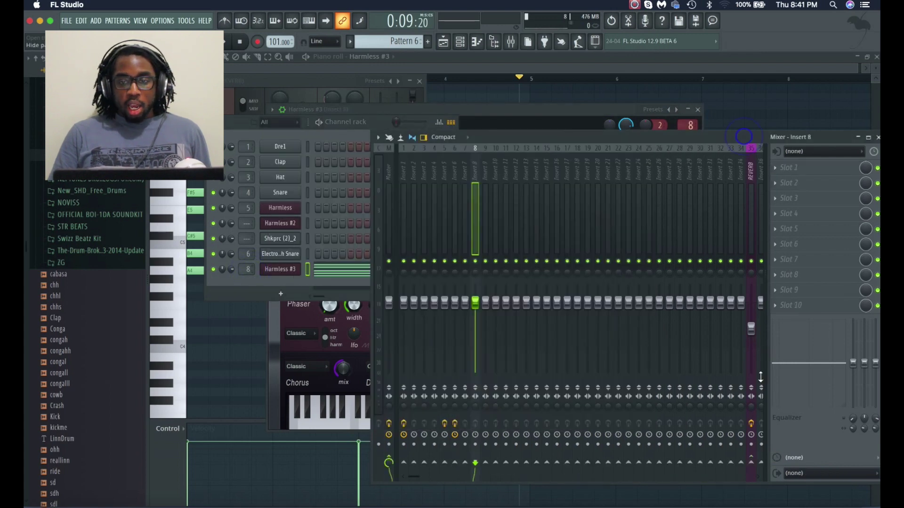
click(751, 463)
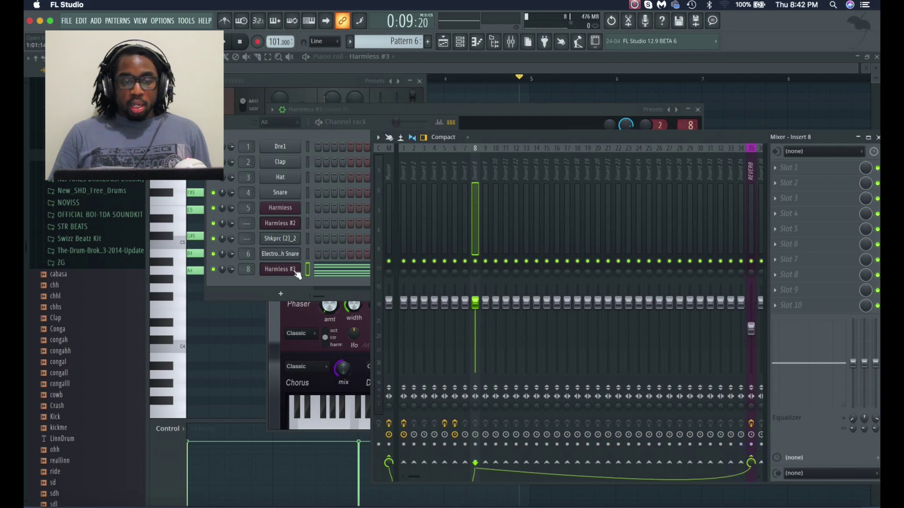
Step: Audition the Harmless #3 pad notes through Insert 8, switching between synth and mixer
click(295, 272)
click(479, 407)
click(479, 407)
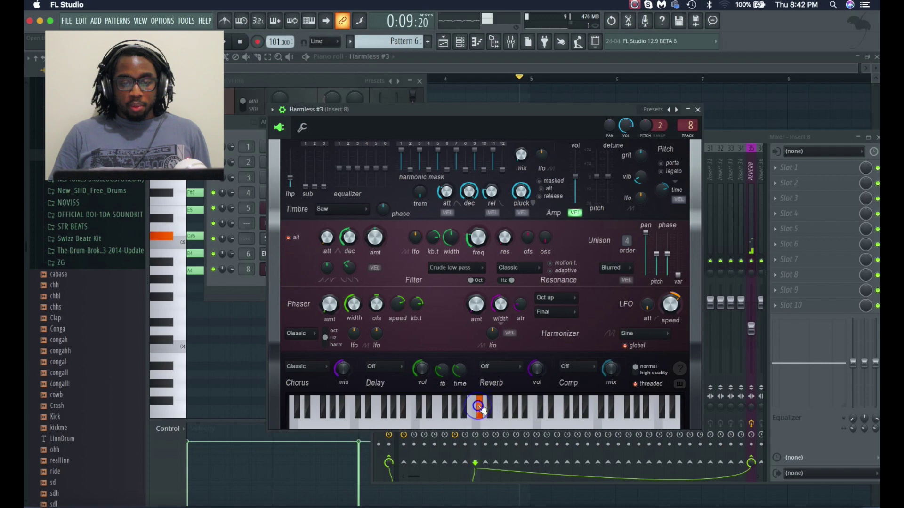
click(738, 145)
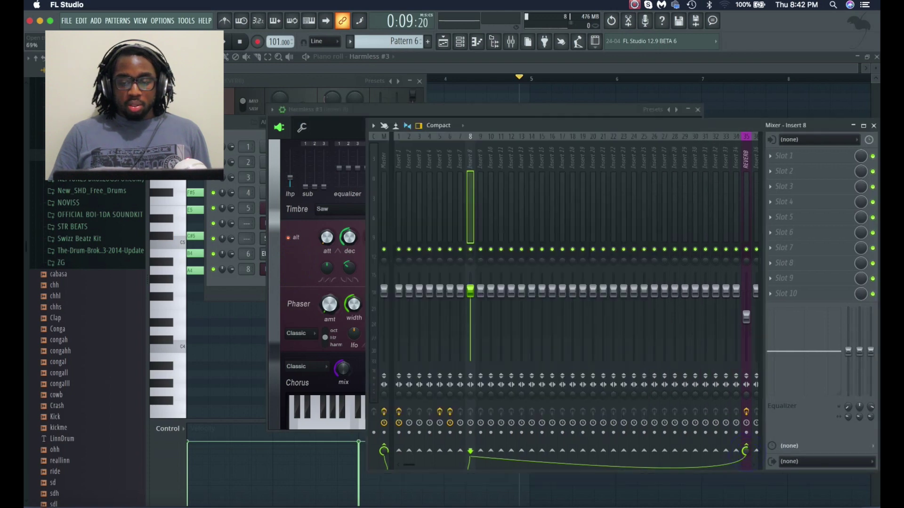
click(335, 408)
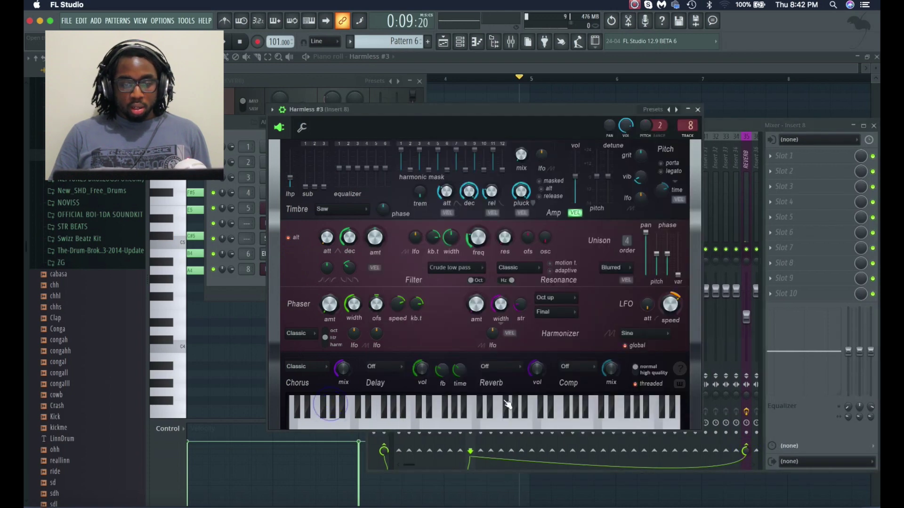
click(485, 410)
click(485, 410)
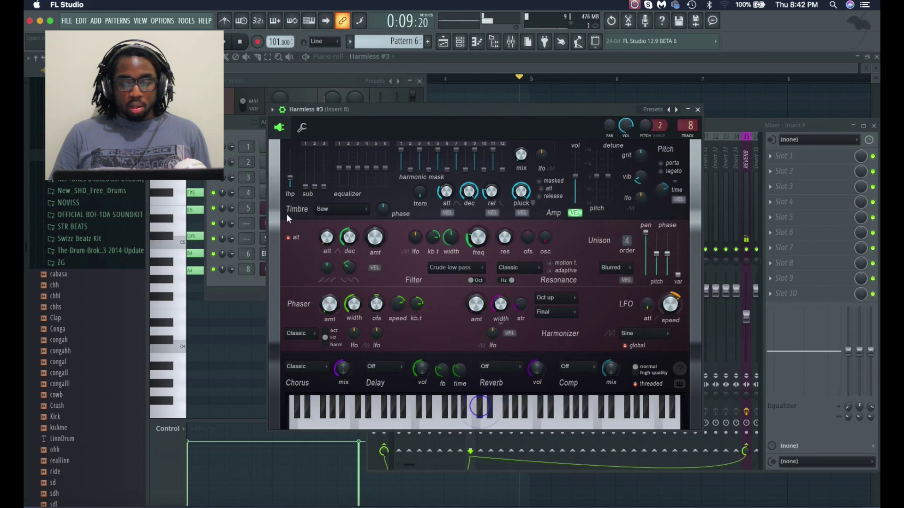
click(480, 411)
Step: Bring the Channel rack forward and toggle the Harmless #3 synth window
click(254, 279)
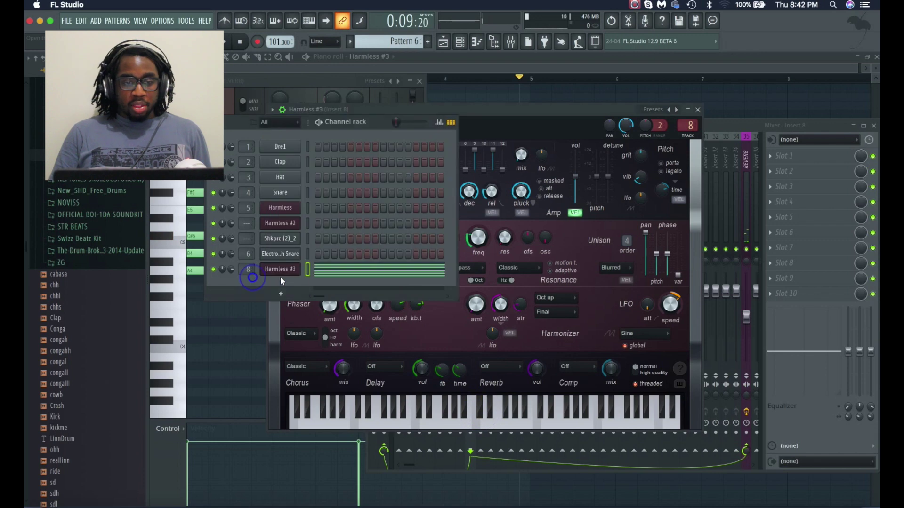
click(291, 270)
click(291, 270)
Step: Open the Harmless #3 chord pattern in the Piano roll and play it back
click(291, 270)
right_click(292, 271)
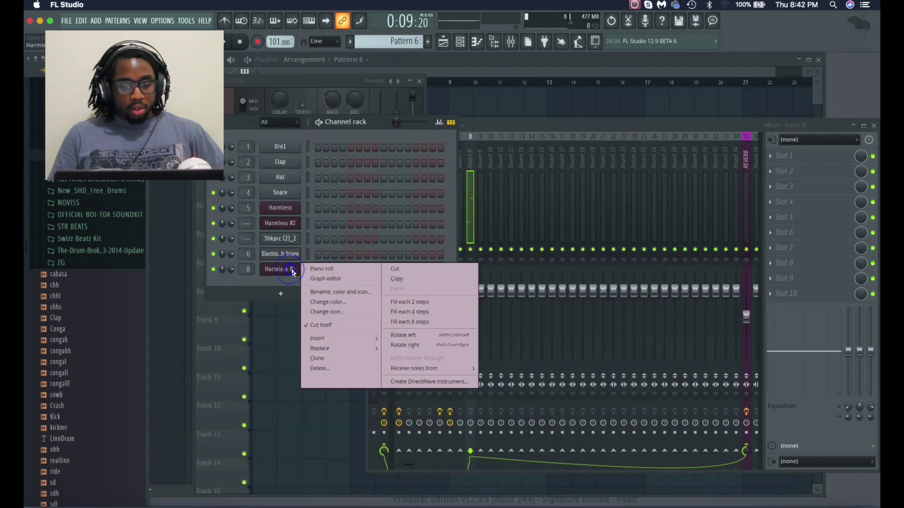
click(313, 269)
key(space)
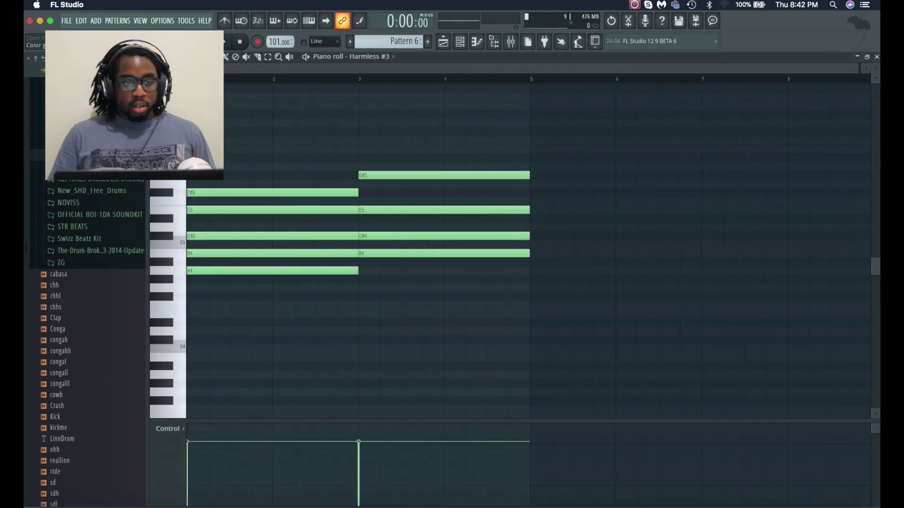
key(space)
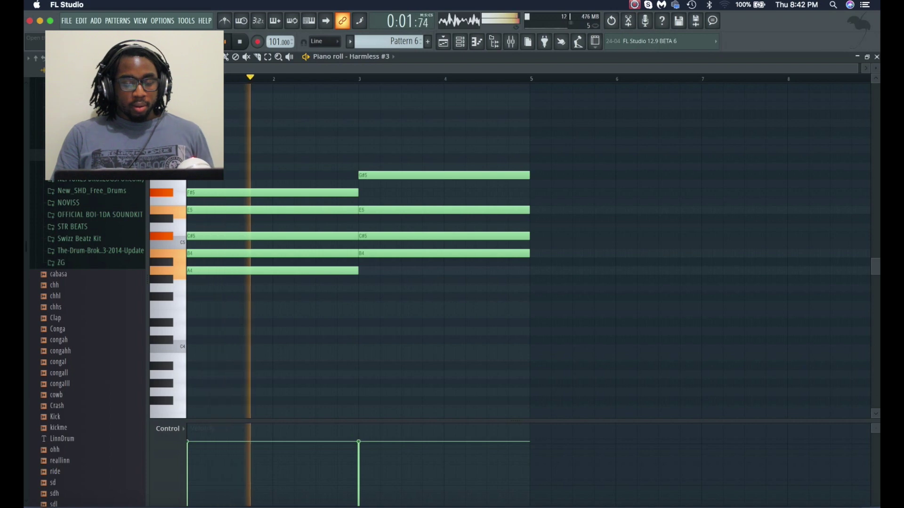
key(space)
Step: Reopen the Harmless #3 synth from the Channel rack and play the chords again
click(465, 43)
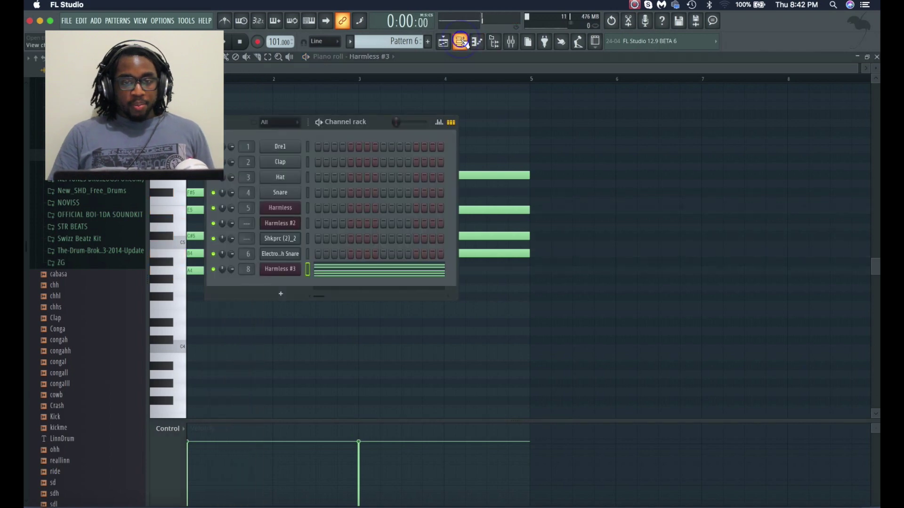
click(293, 269)
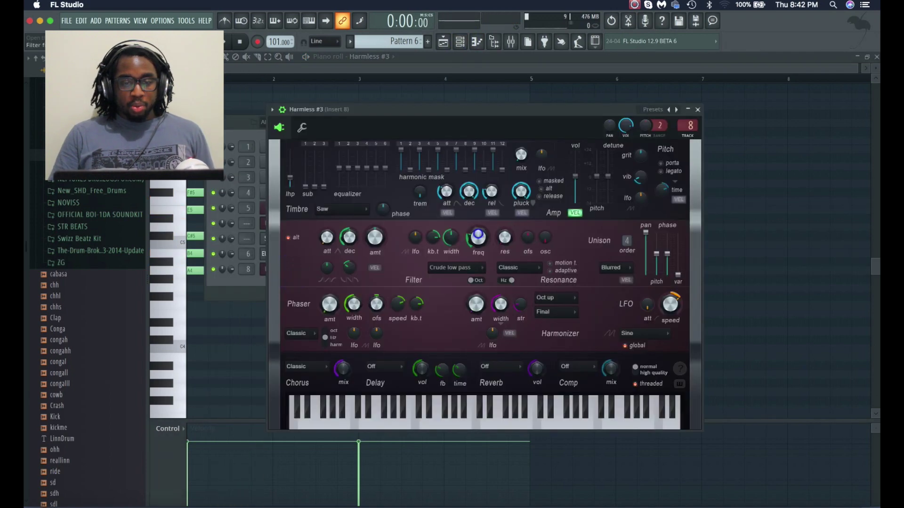
key(space)
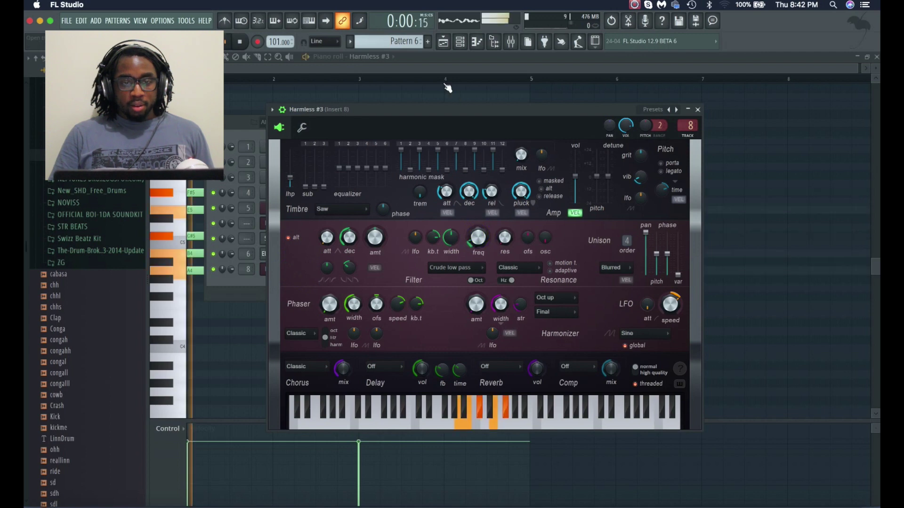
key(space)
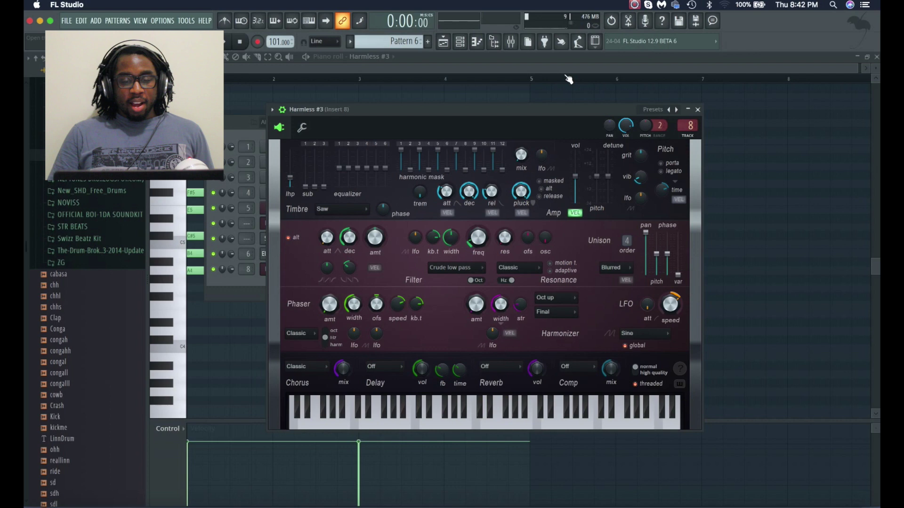
Step: Play the chords and pull Insert 8's volume fader down in two moves
click(511, 42)
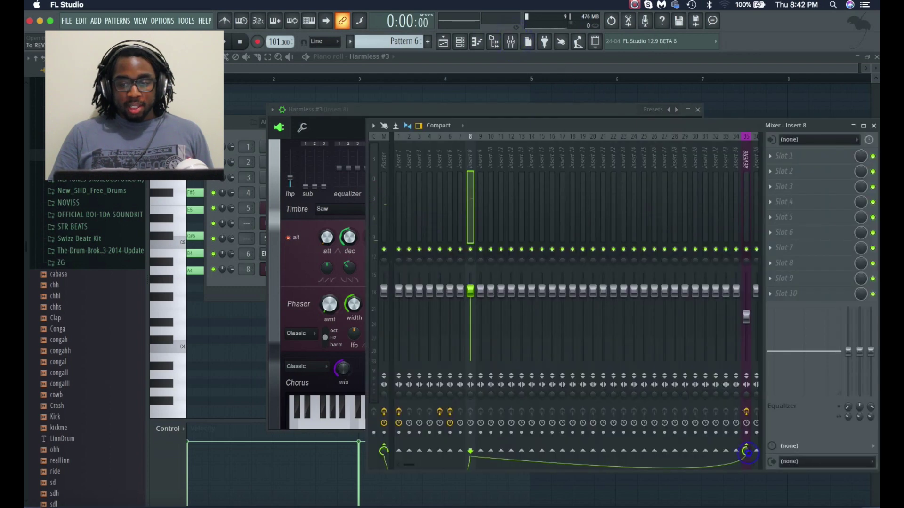
click(461, 68)
key(space)
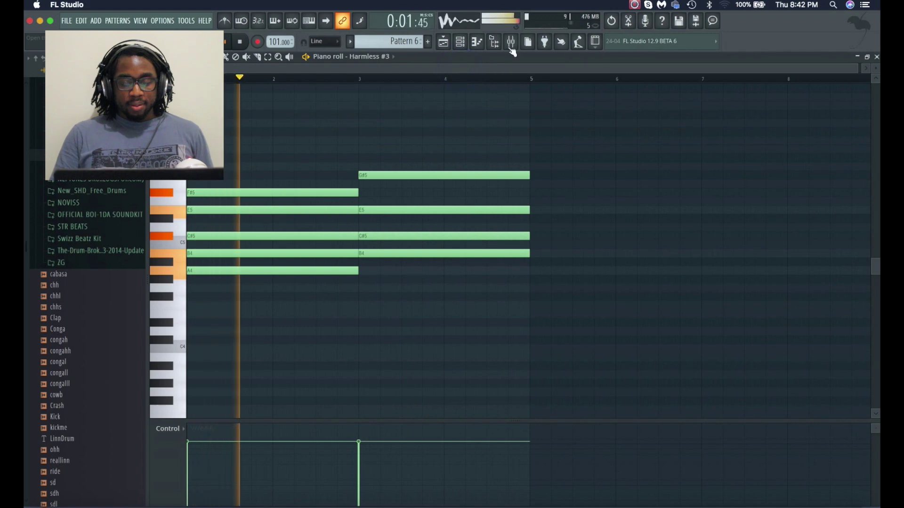
click(511, 43)
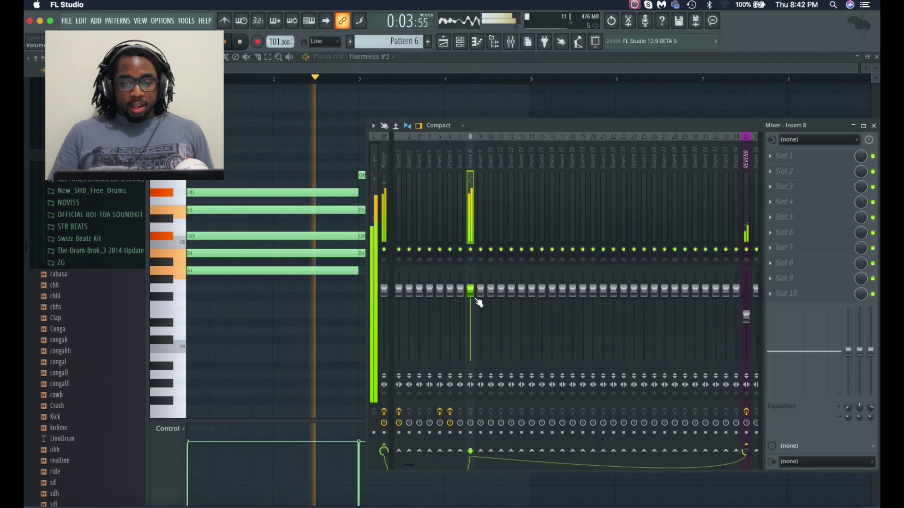
drag(471, 293, 473, 321)
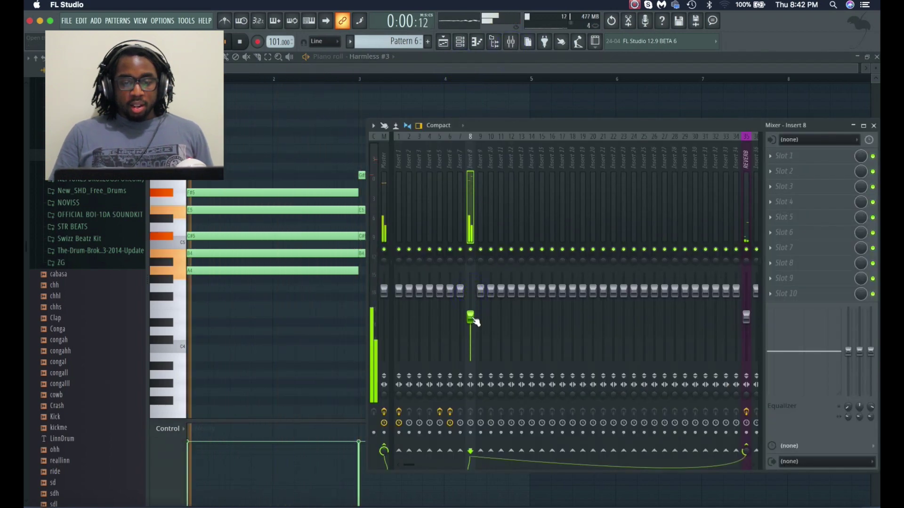
key(space)
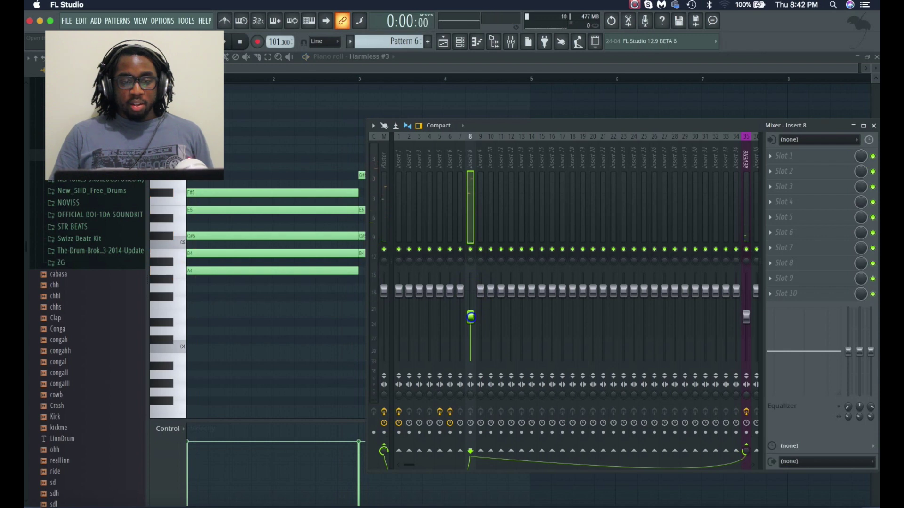
key(space)
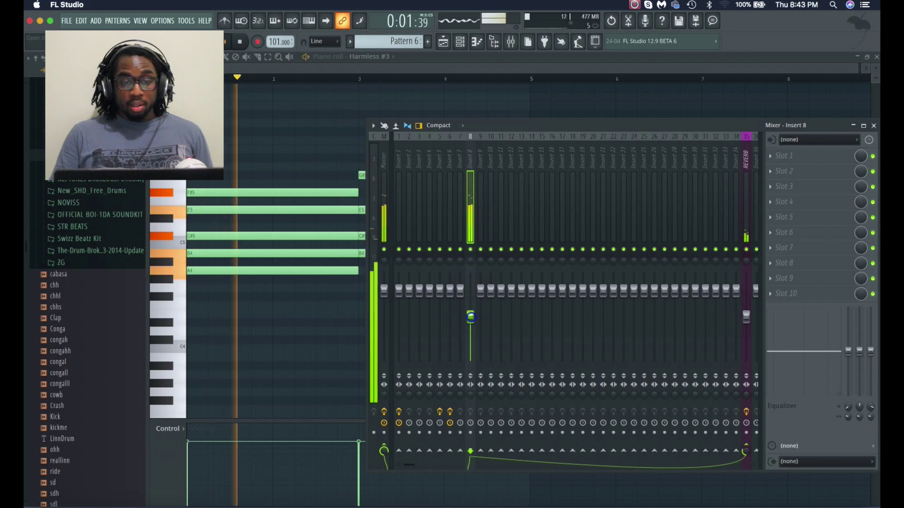
drag(471, 316, 472, 327)
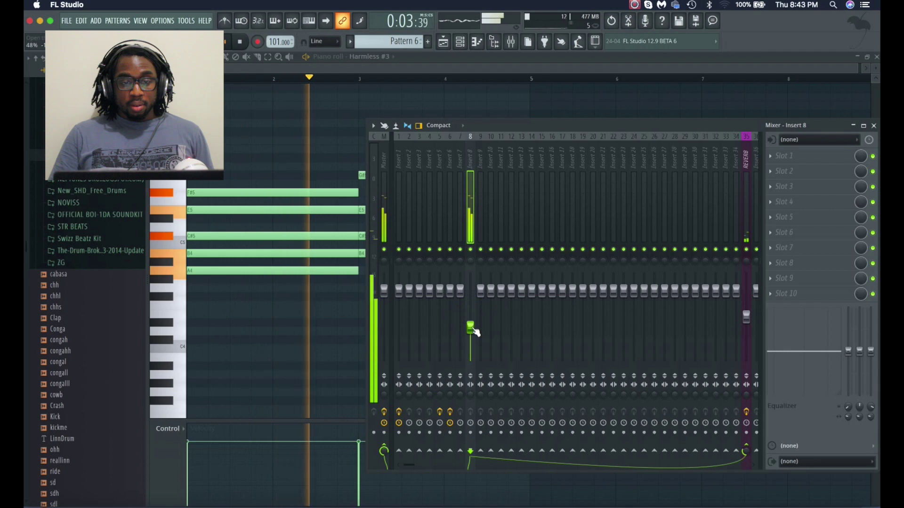
key(space)
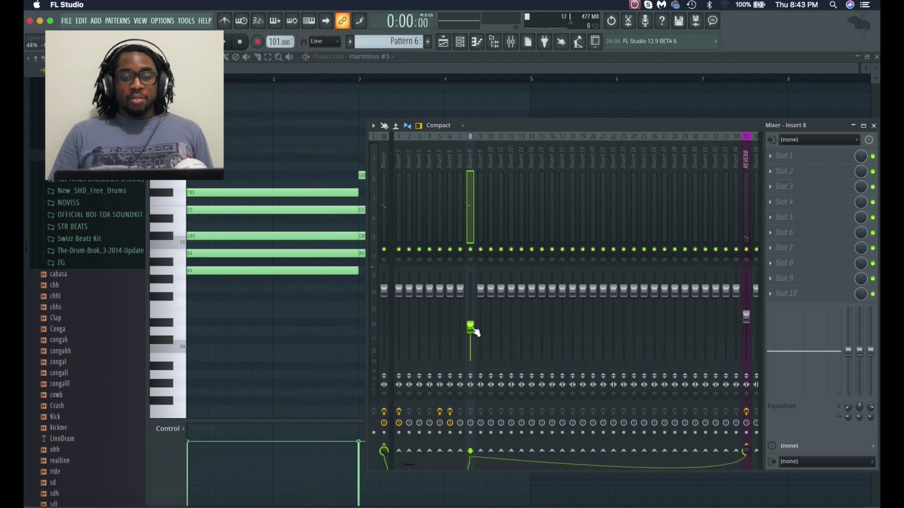